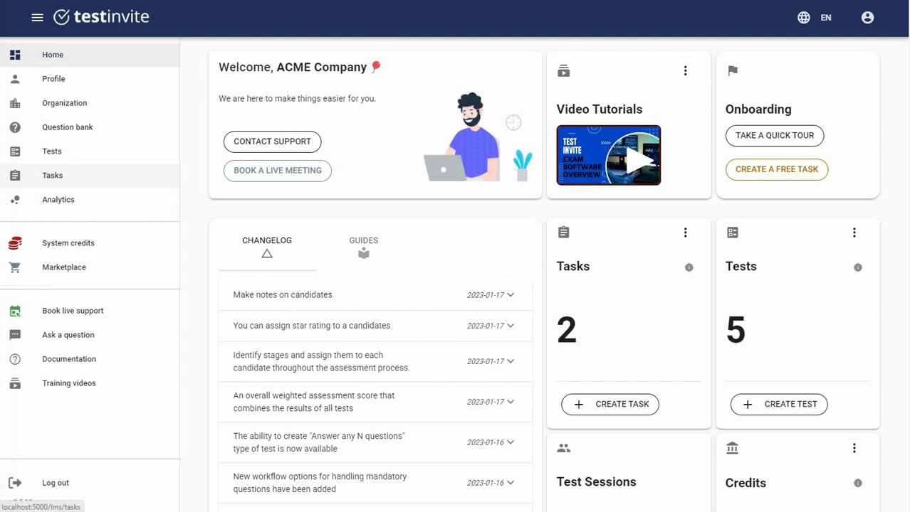
Open the Tasks page from the sidebar to list the available tasks
left_click(53, 175)
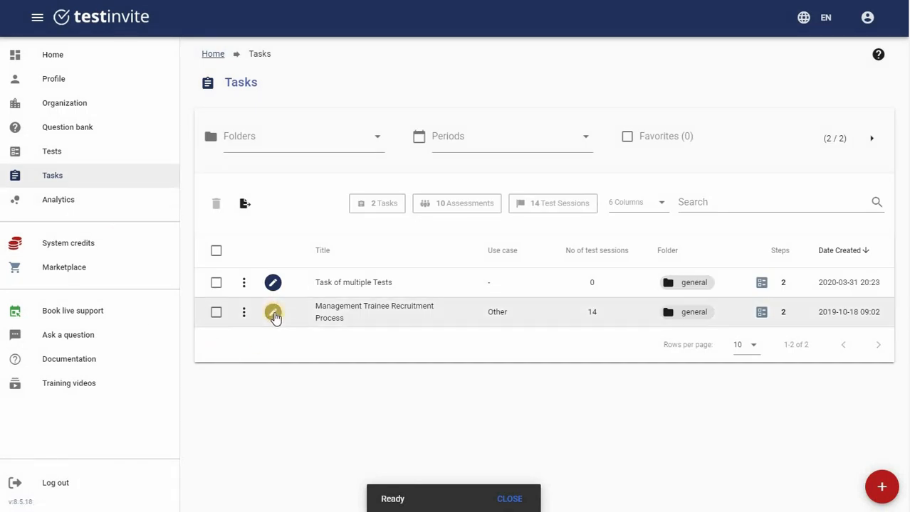
Register candidates for Management Trainee Recruitment Process using batch registration through text input
left_click(275, 314)
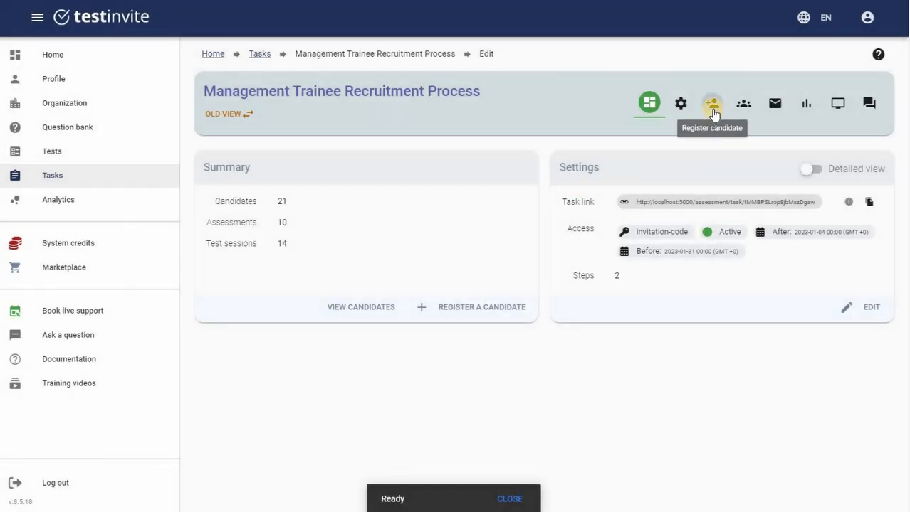
left_click(712, 107)
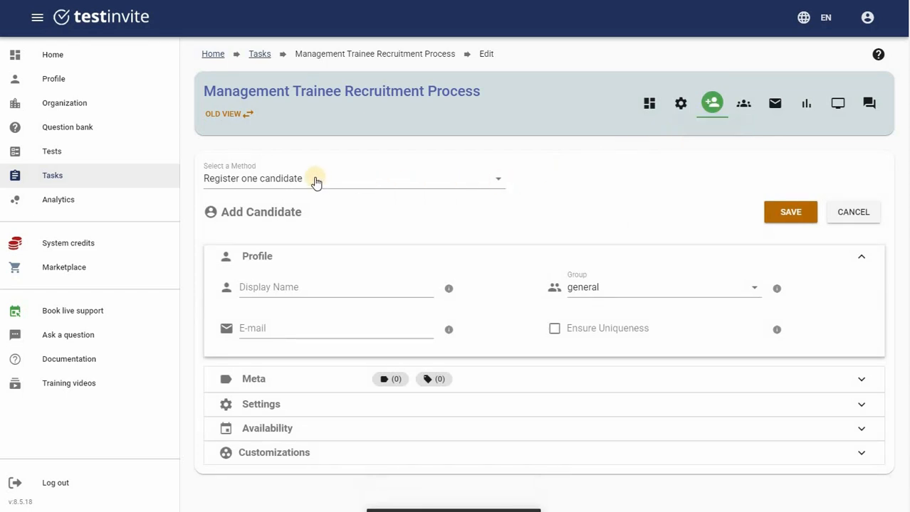
left_click(316, 183)
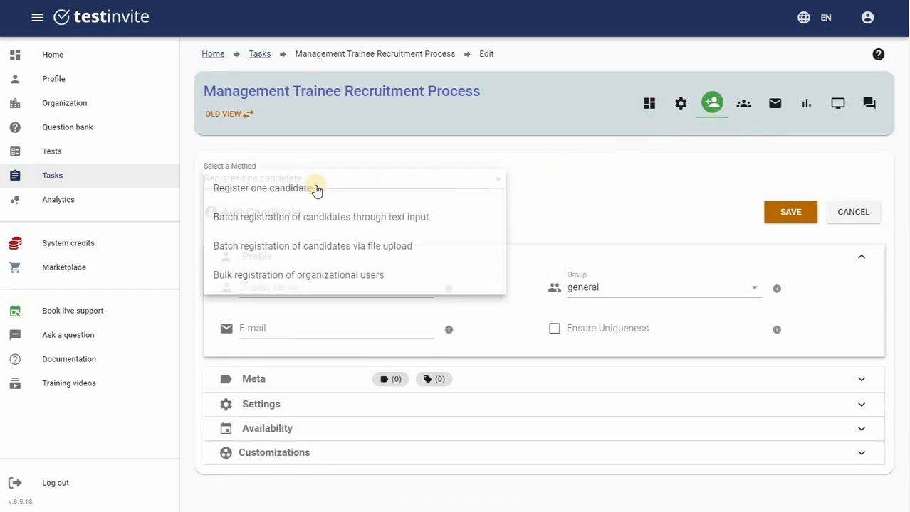
left_click(316, 226)
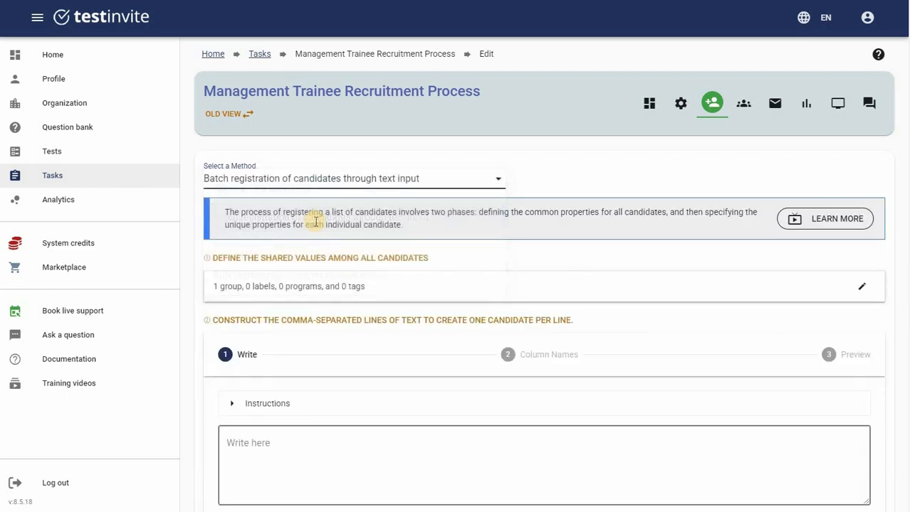
scroll(481, 213, "down", 2)
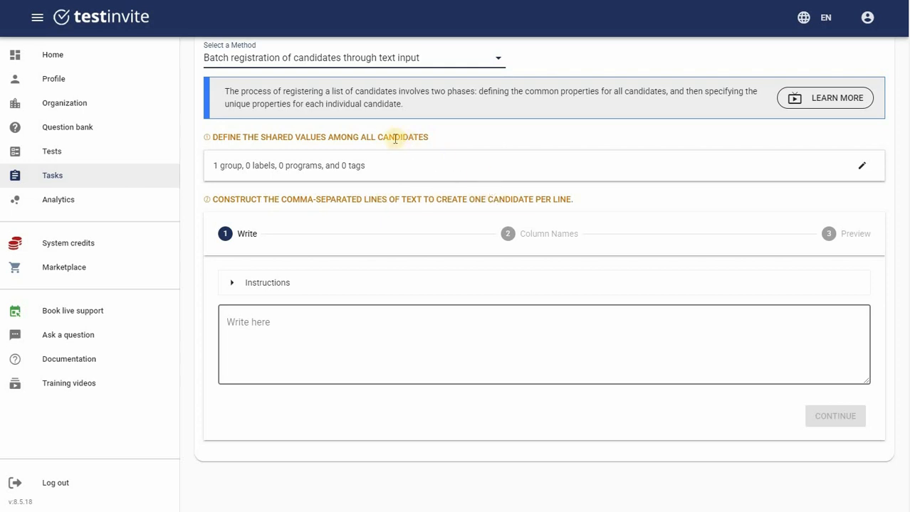
Add the math program to the values shared by all batch candidates
left_click(861, 167)
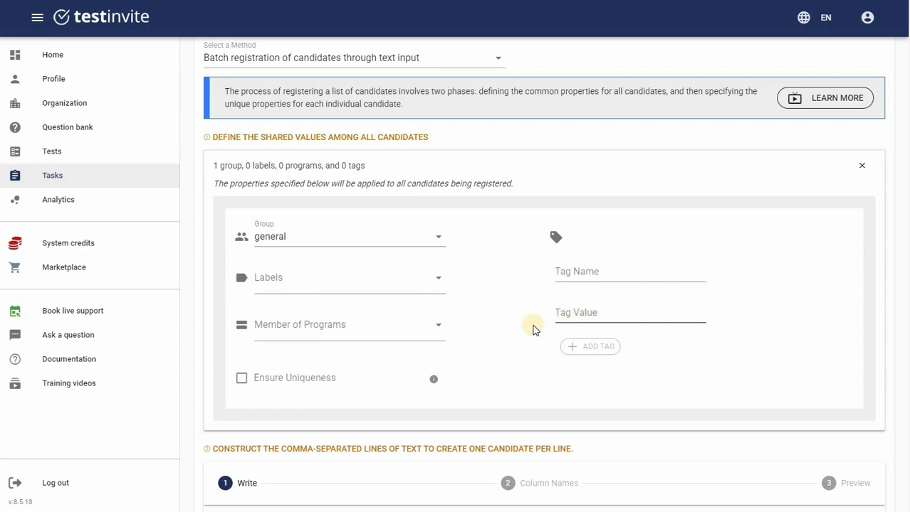
scroll(324, 279, "down", 1)
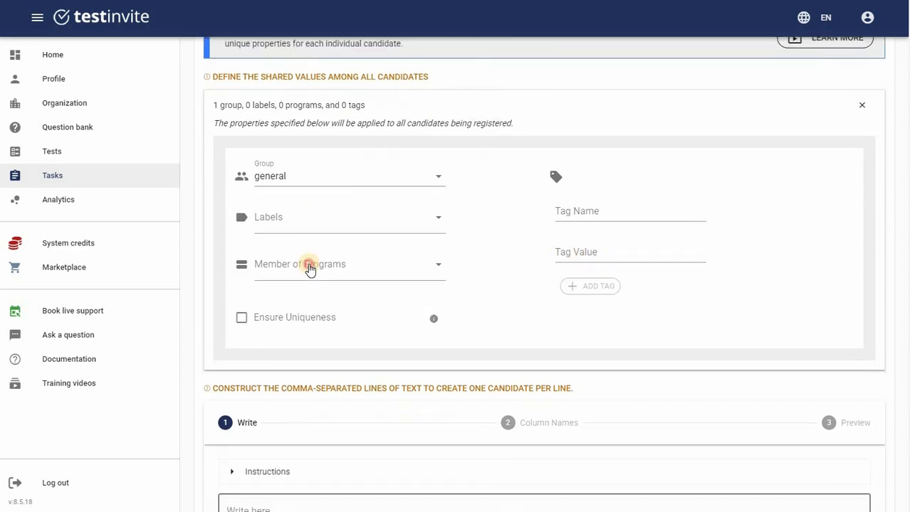
left_click(310, 267)
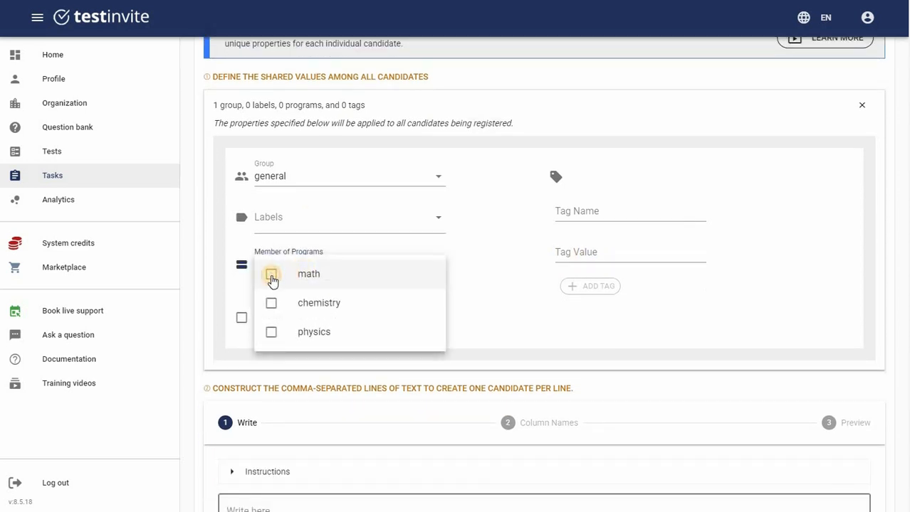
left_click(271, 277)
left_click(469, 264)
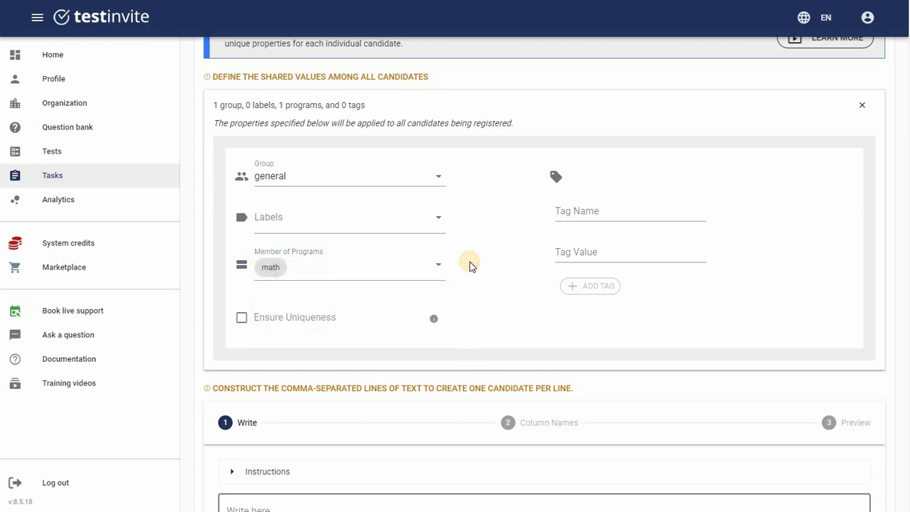
Add the shared tag age = 24-34 and collapse the shared values panel
left_click(620, 213)
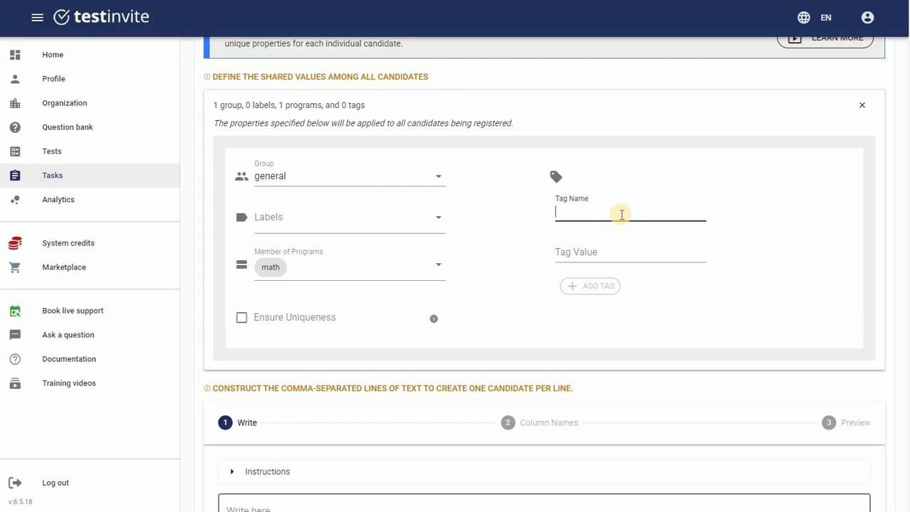
type("age")
left_click(601, 253)
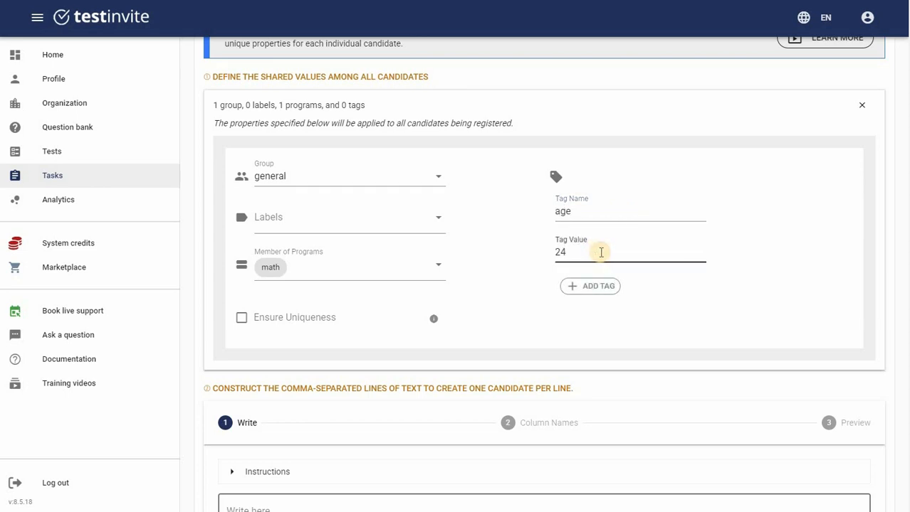
type("24-34")
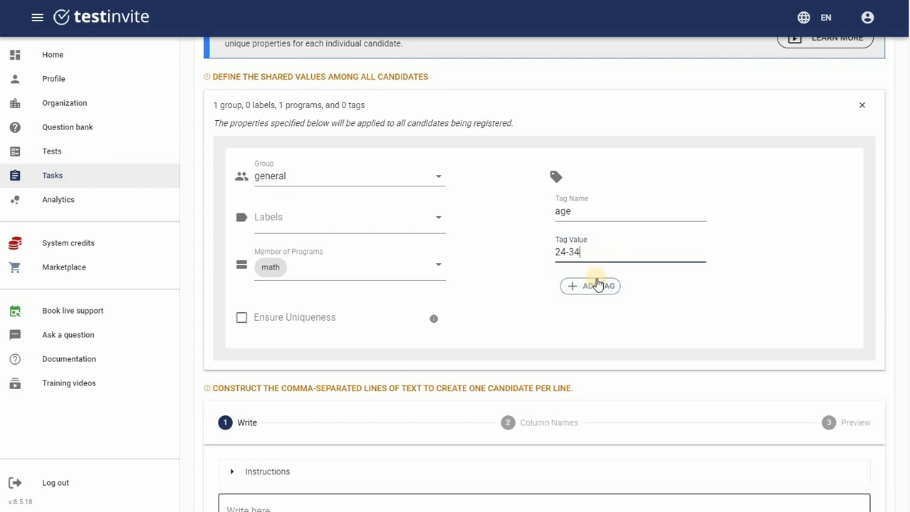
left_click(595, 285)
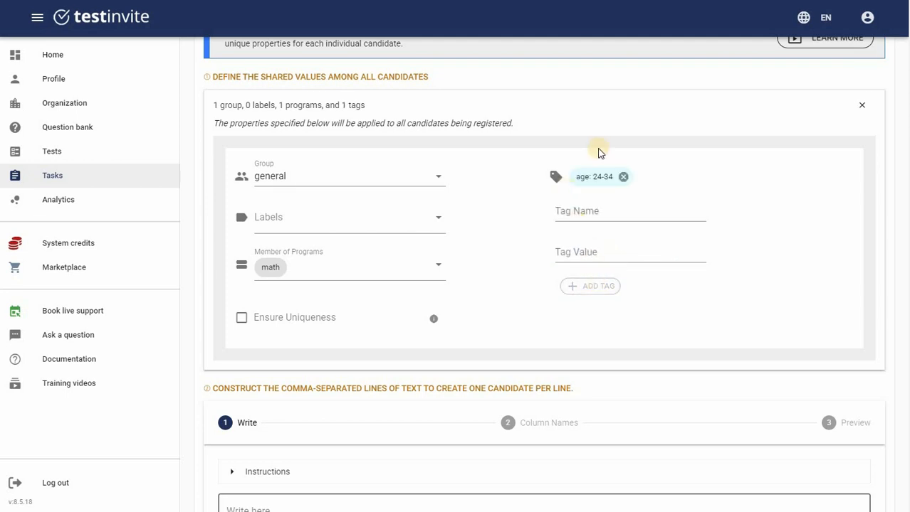
left_click(864, 110)
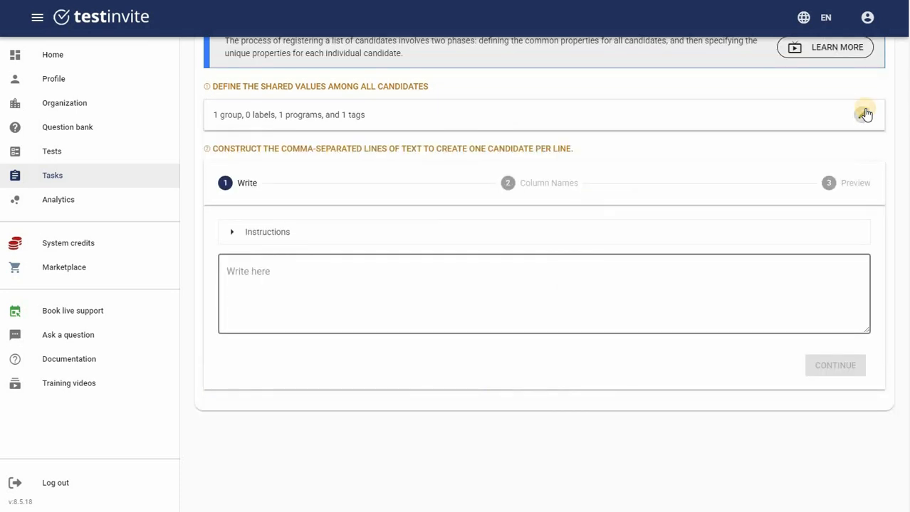
Paste John, Michael and Sara one per line and continue to Column Names
left_click(280, 286)
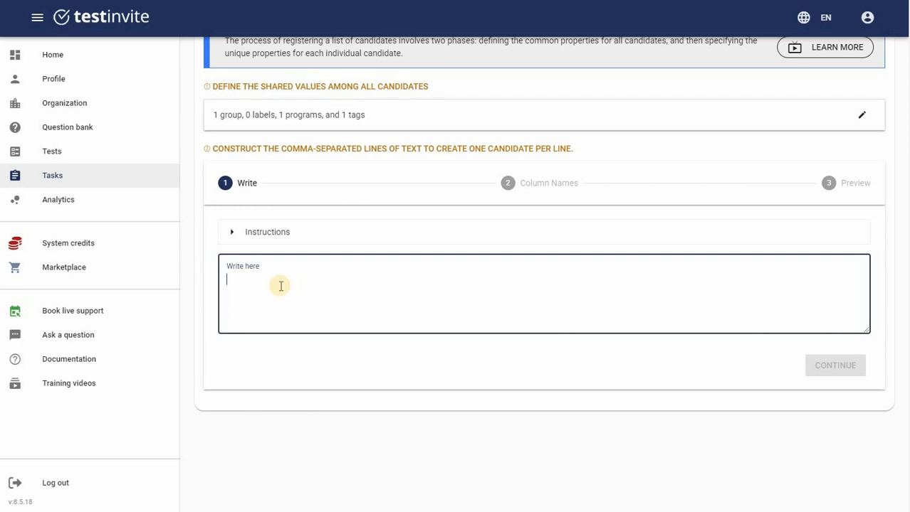
type("John Michael Sara")
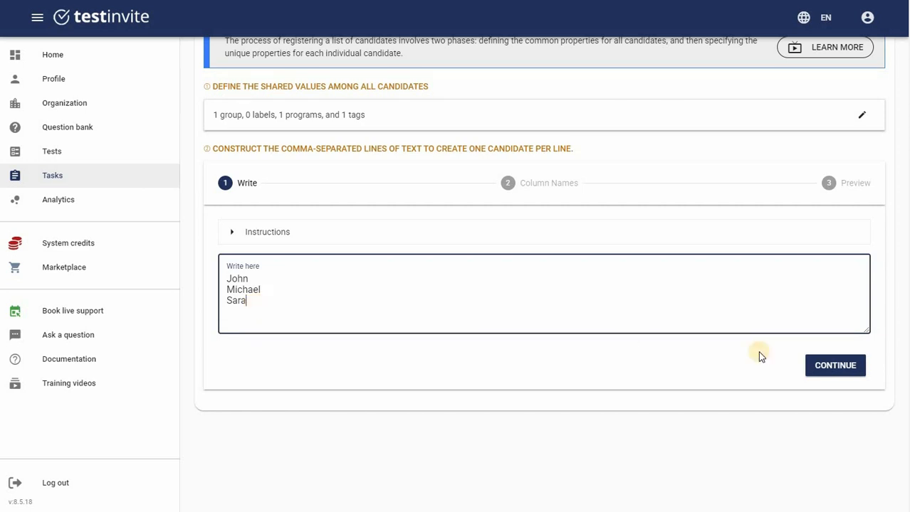
left_click(819, 373)
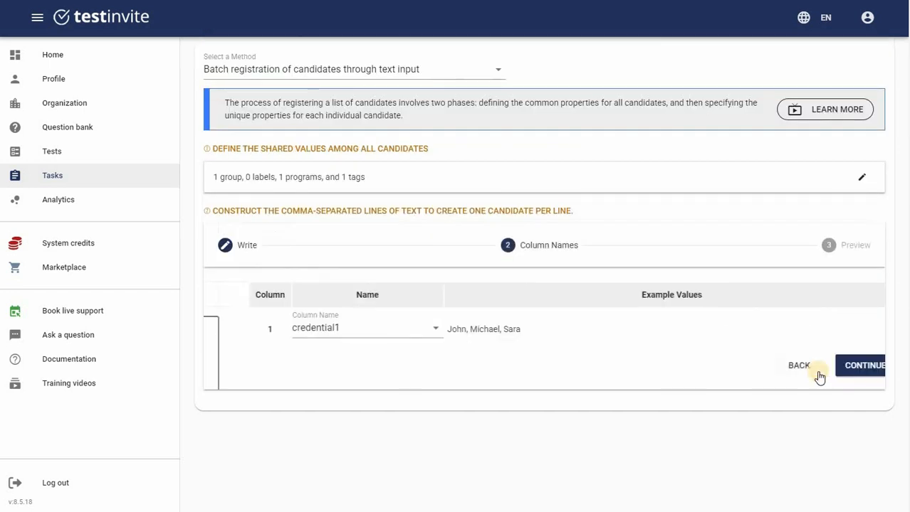
Name column 1 fullname, preview, and create John, Michael and Sara as candidates
left_click(390, 329)
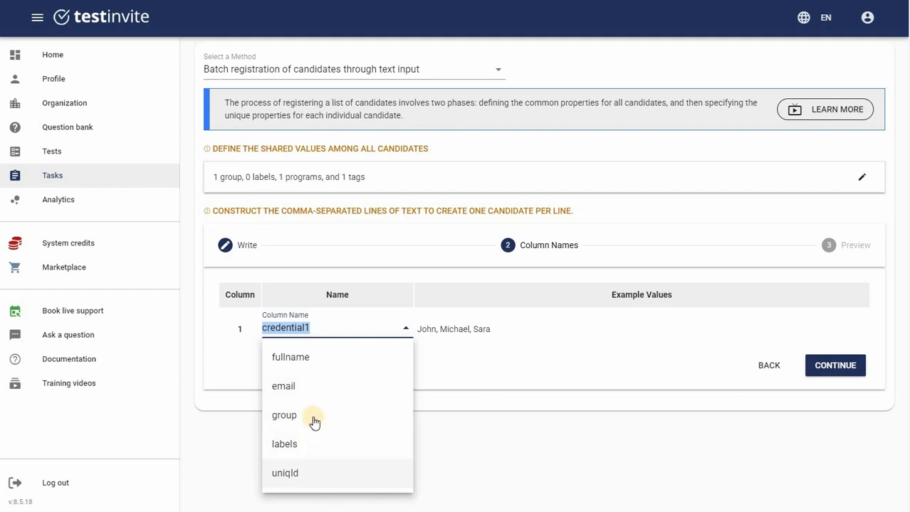
left_click(311, 369)
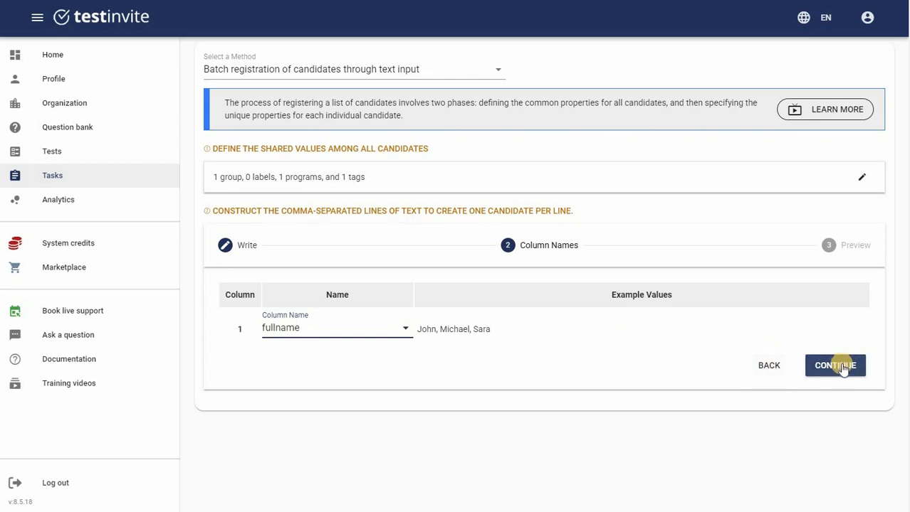
left_click(842, 367)
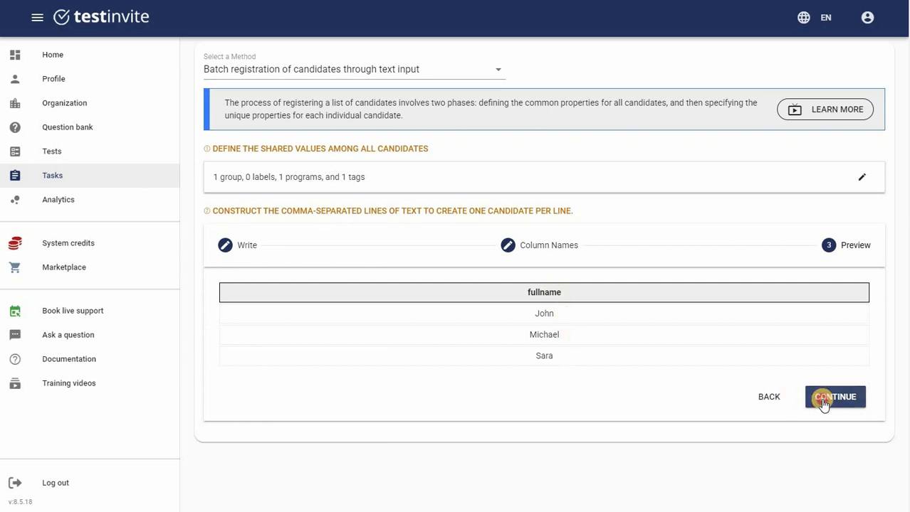
left_click(824, 403)
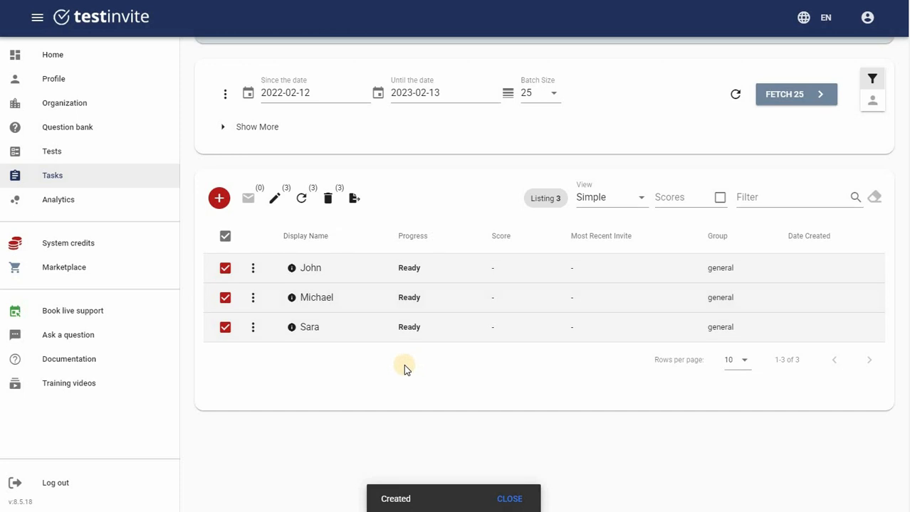
left_click(253, 269)
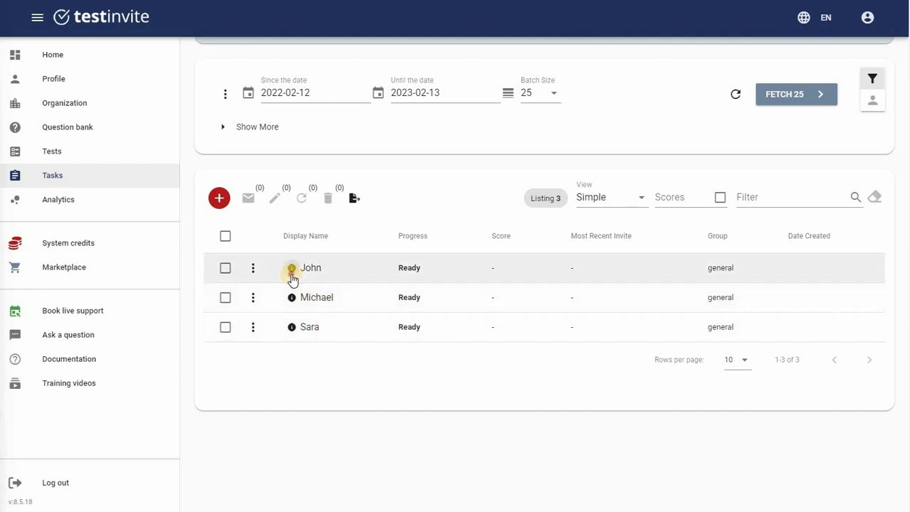
left_click(292, 278)
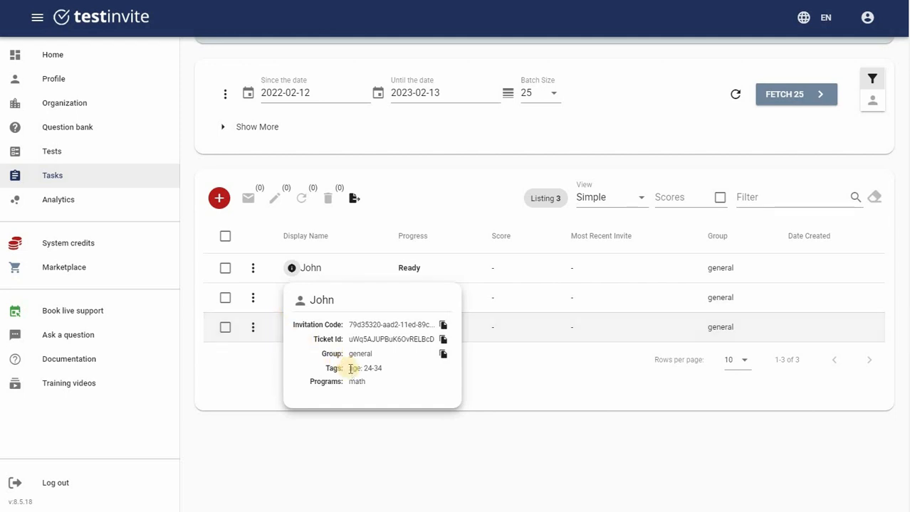
left_click_drag(348, 369, 383, 370)
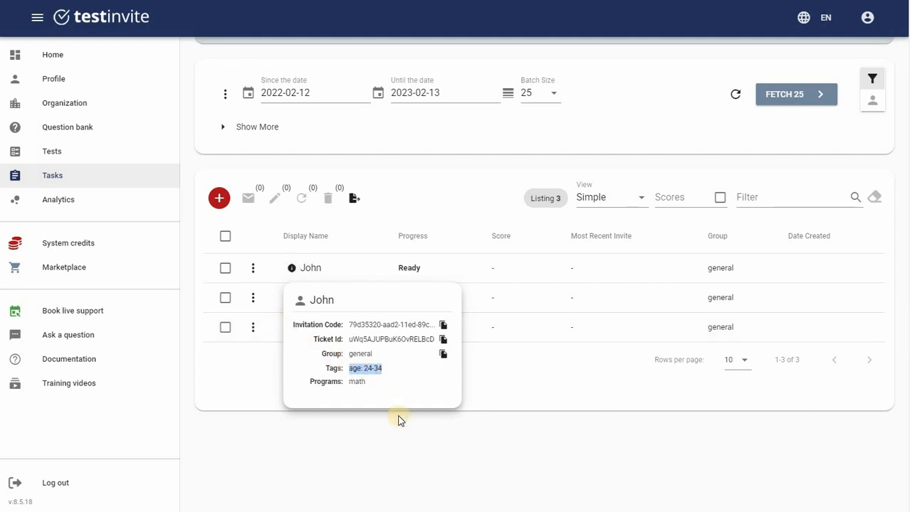
double_click(354, 381)
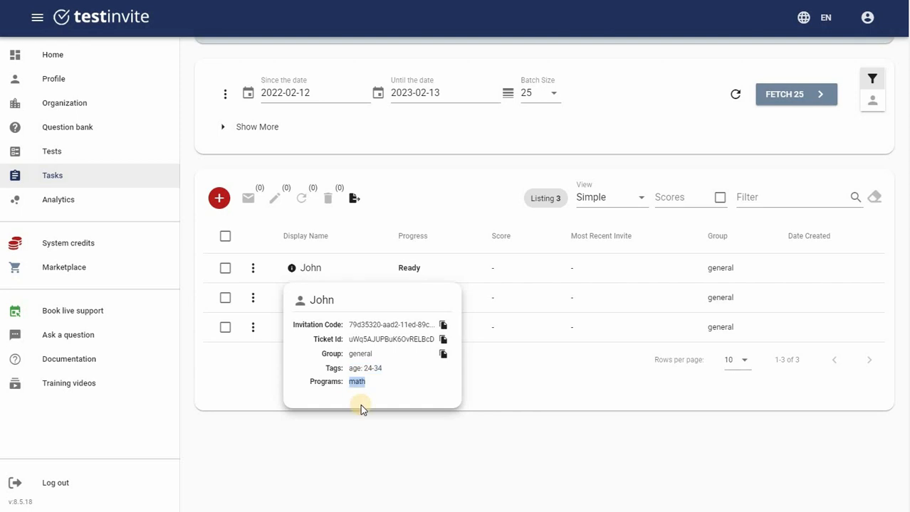
left_click(368, 432)
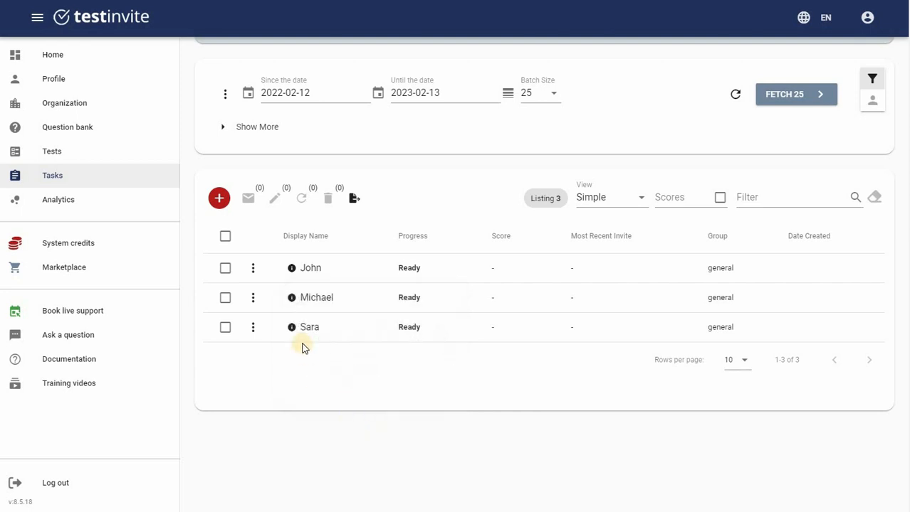
scroll(233, 299, "up", 3)
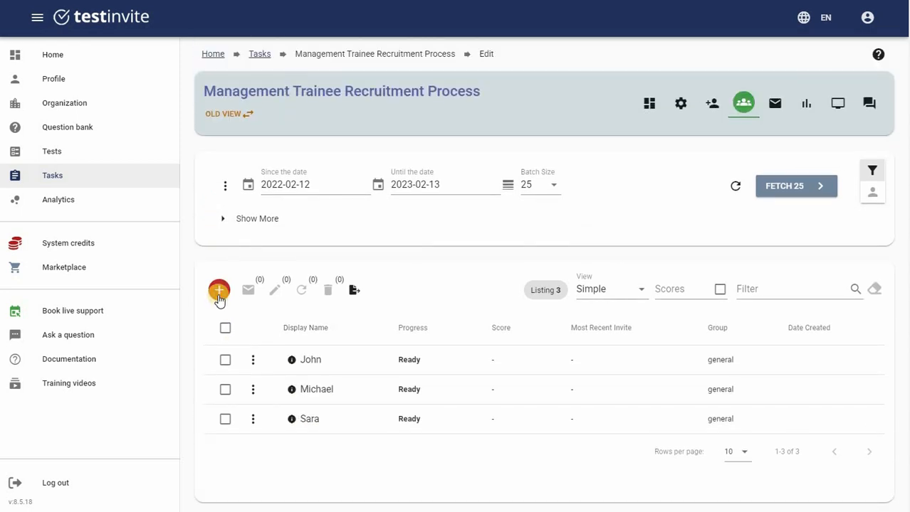
Batch-register John, Michael and Sara again from pasted name and e-mail lines
left_click(219, 297)
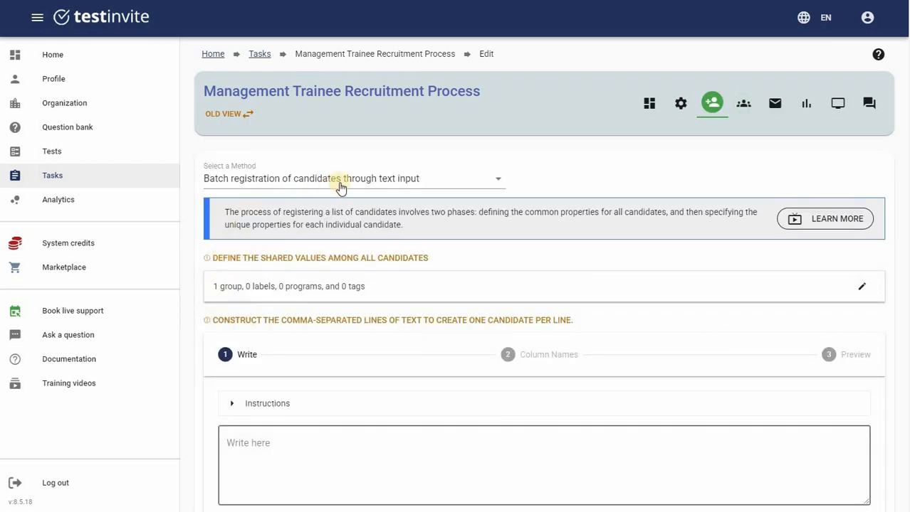
scroll(337, 282, "down", 2)
left_click(339, 283)
key("ctrl+v")
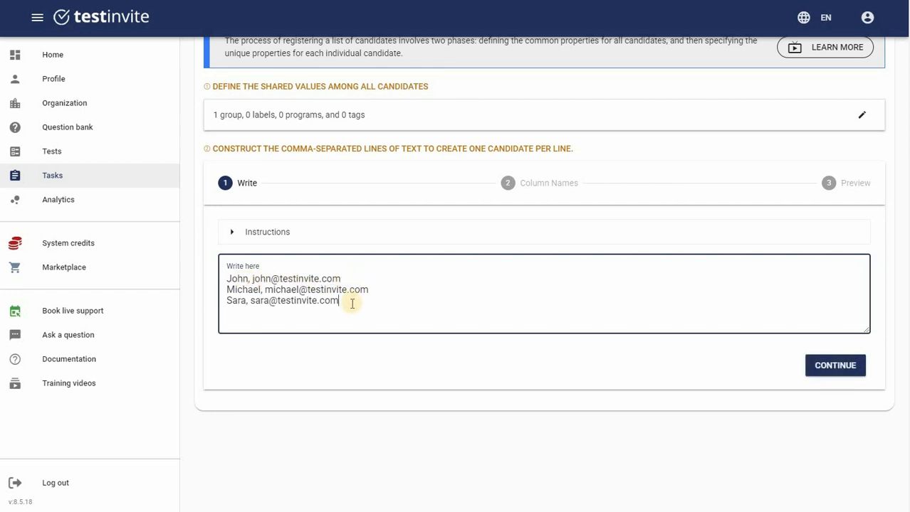
left_click(812, 367)
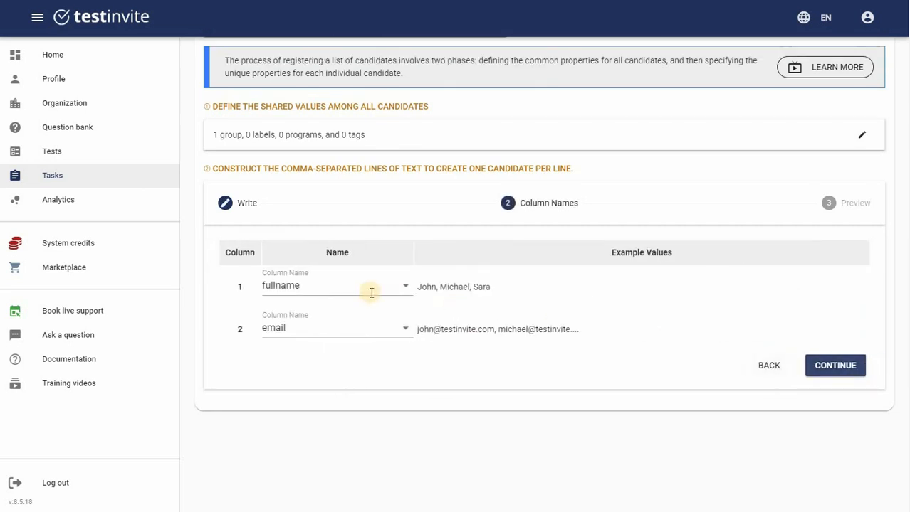
left_click(837, 369)
left_click(837, 368)
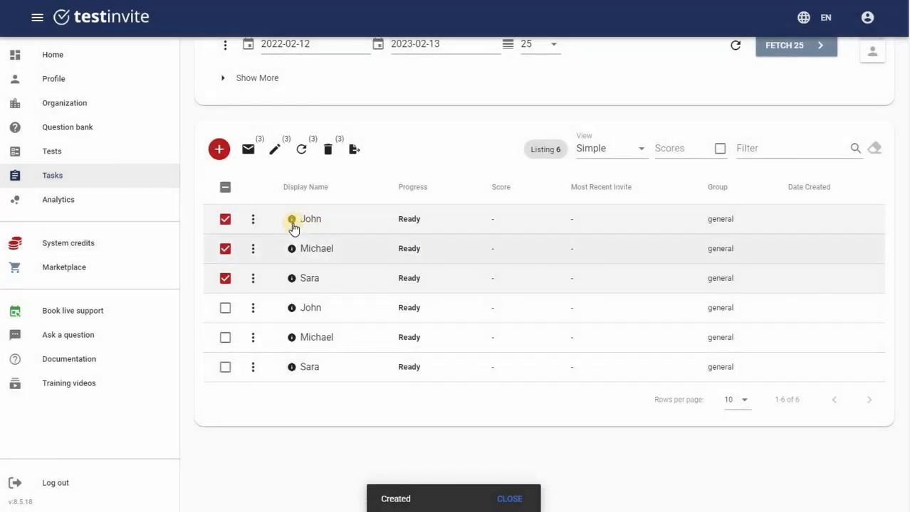
scroll(292, 359, "up", 2)
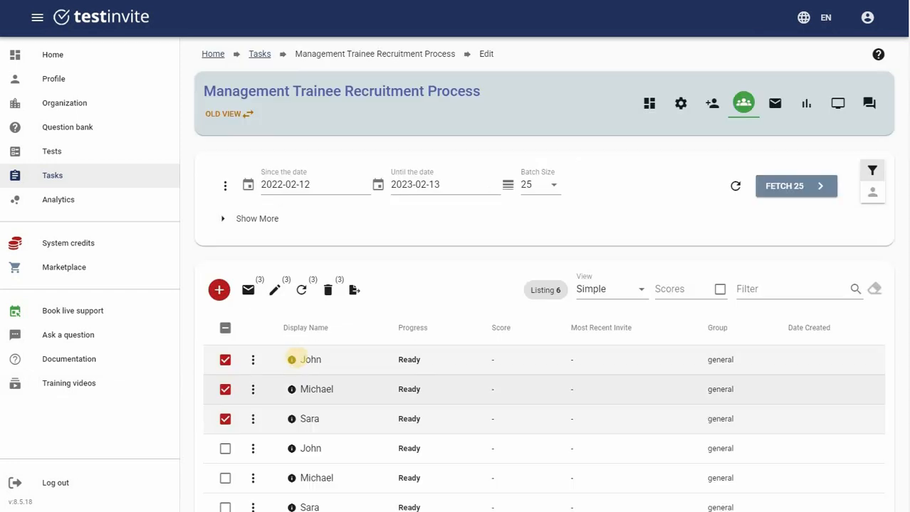
left_click(291, 361)
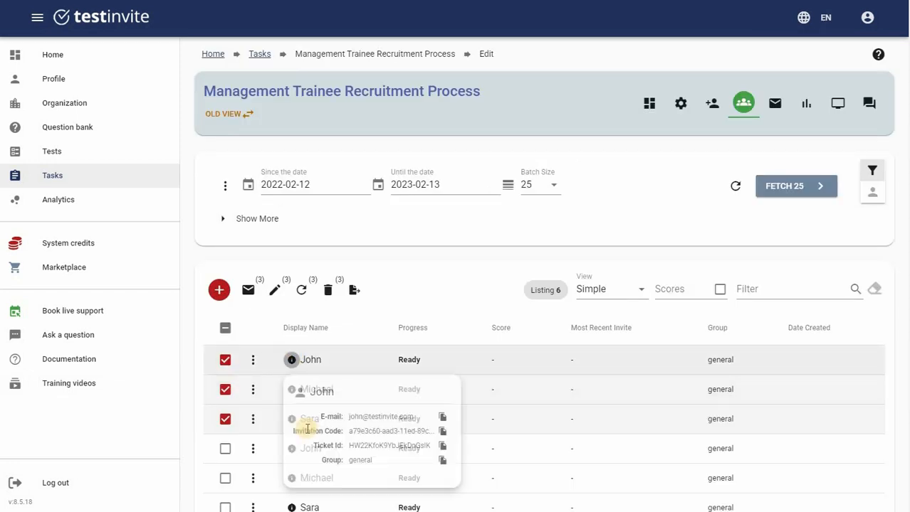
left_click_drag(347, 420, 429, 419)
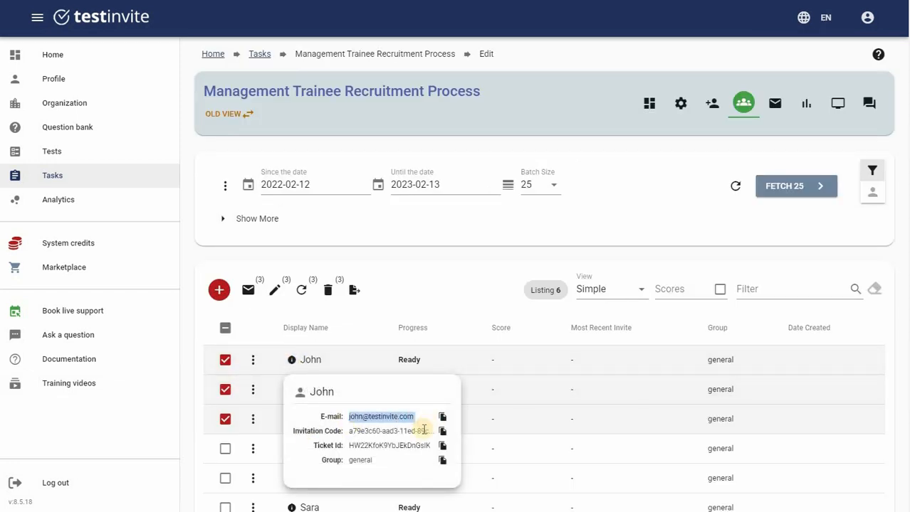
left_click(292, 391)
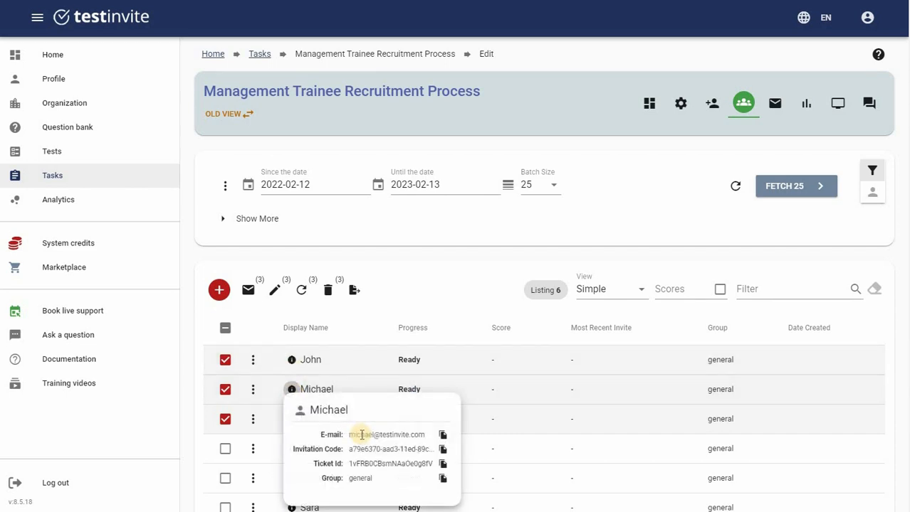
left_click(290, 392)
left_click(290, 418)
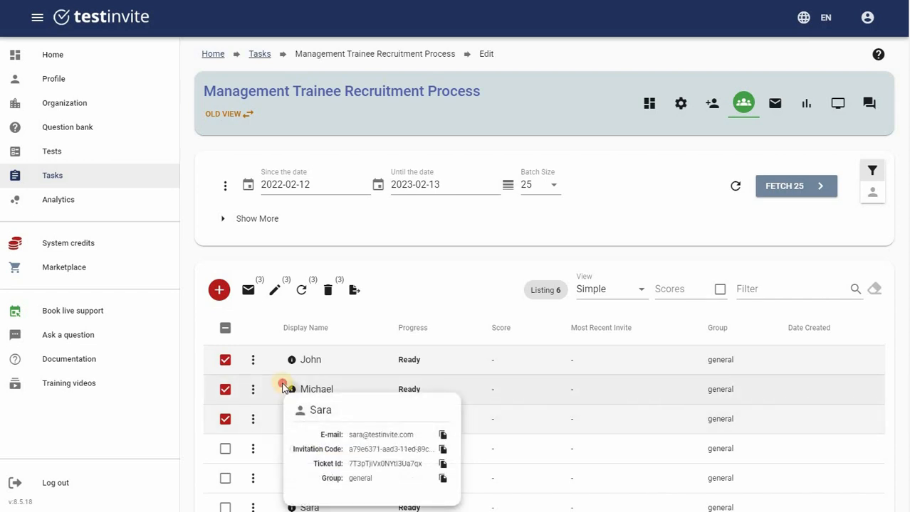
left_click(284, 388)
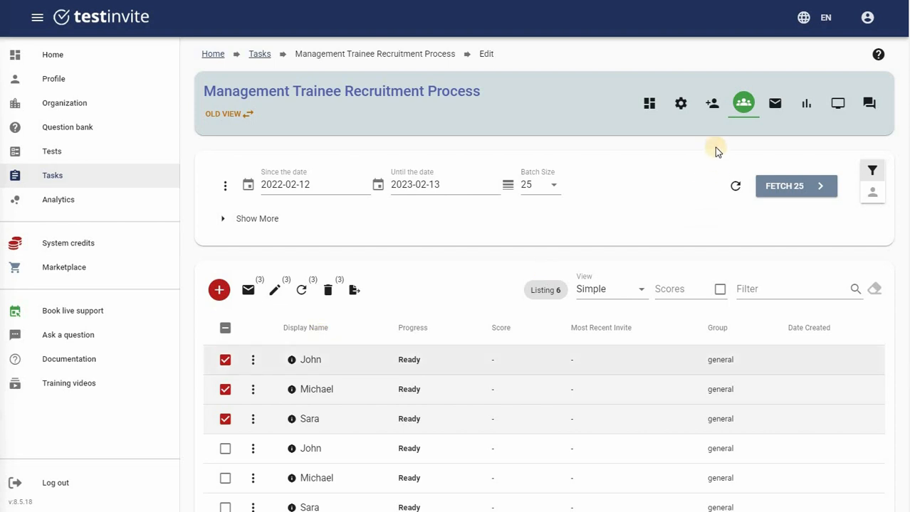
Batch-register John, Michael and Sara with e-mails in groups class a, class b, class c
left_click(712, 107)
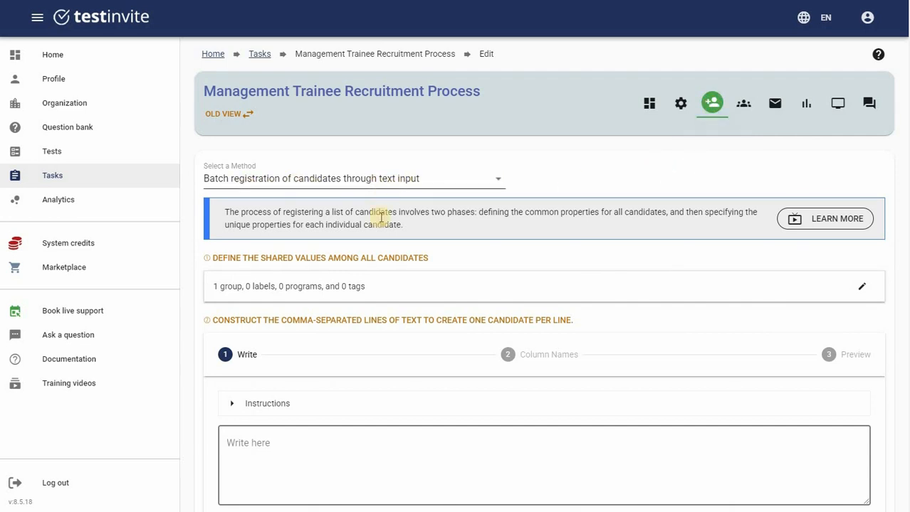
scroll(347, 290, "down", 3)
left_click(346, 289)
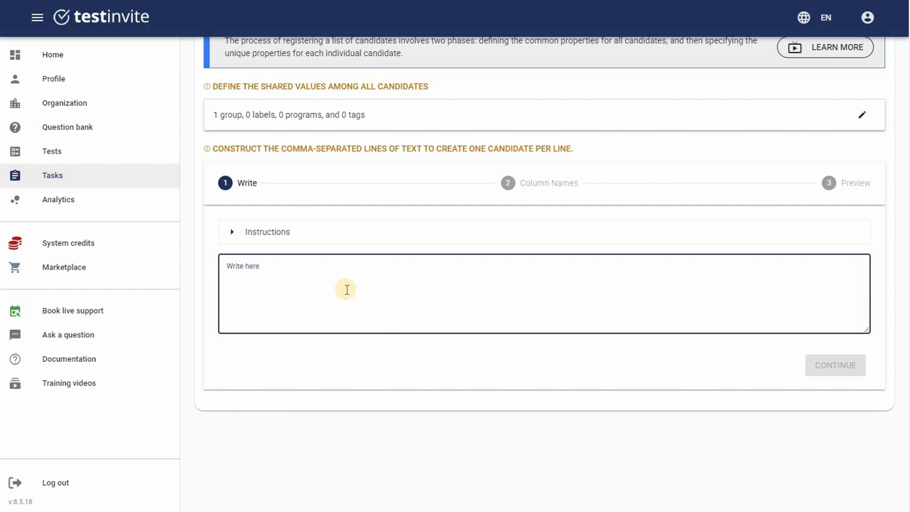
key("ctrl+v")
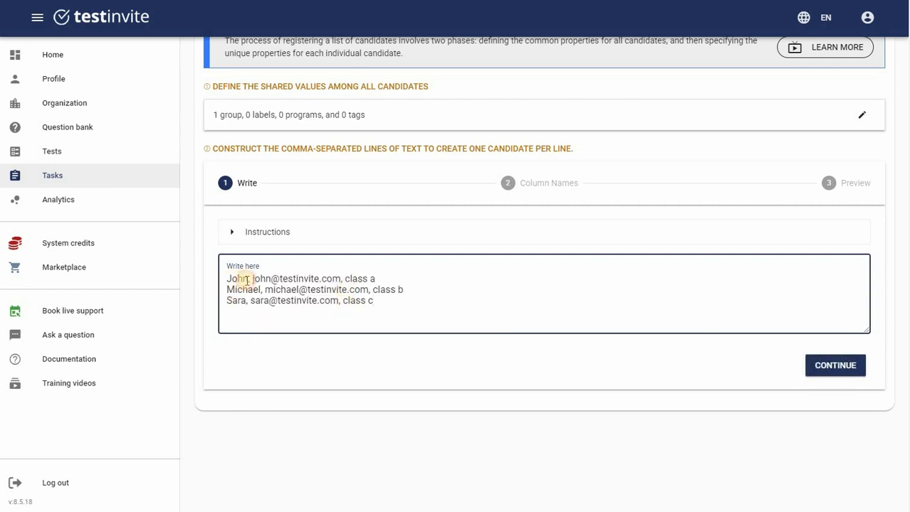
left_click_drag(246, 281, 389, 277)
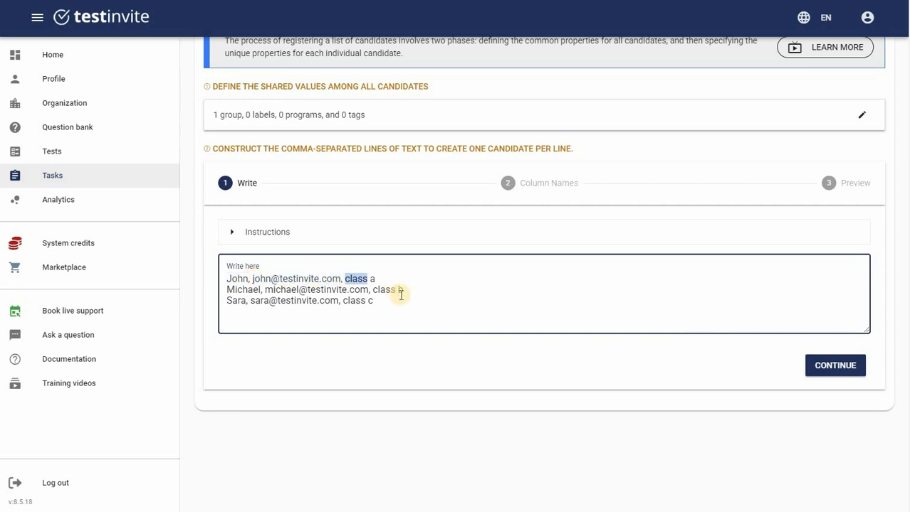
left_click(848, 365)
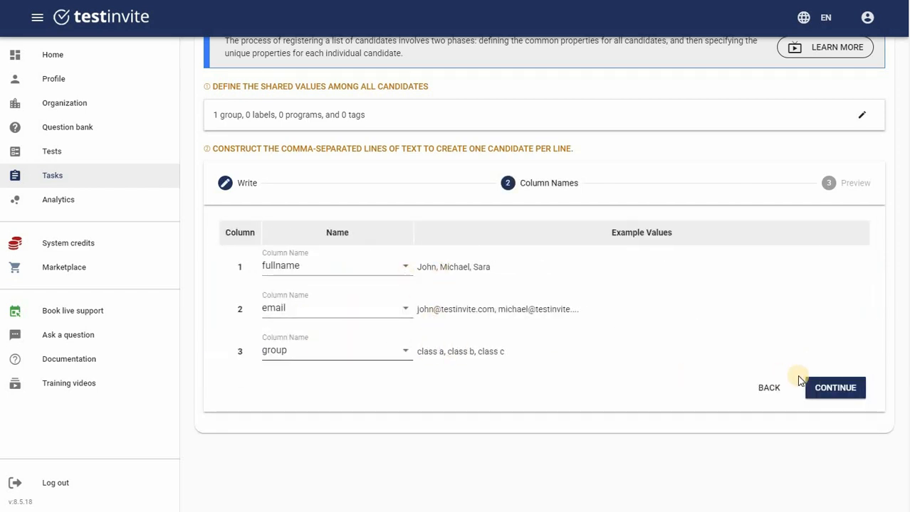
left_click(836, 388)
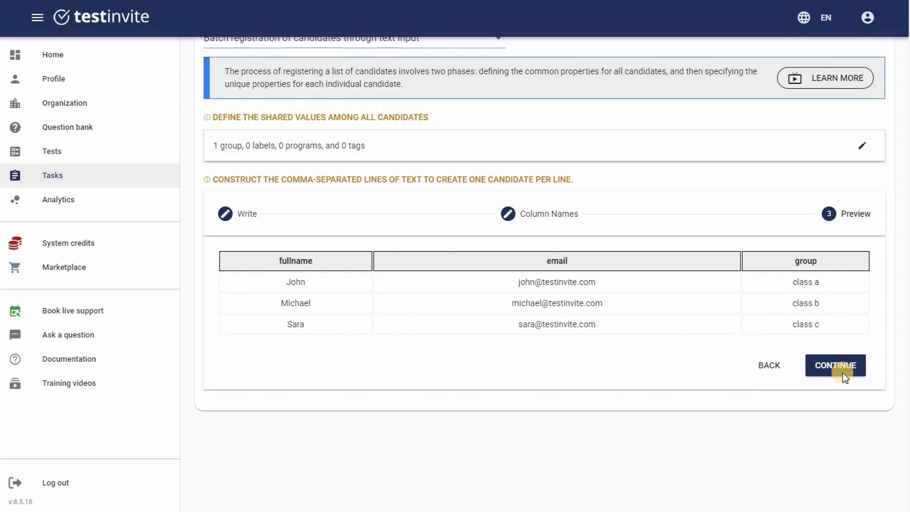
left_click(840, 372)
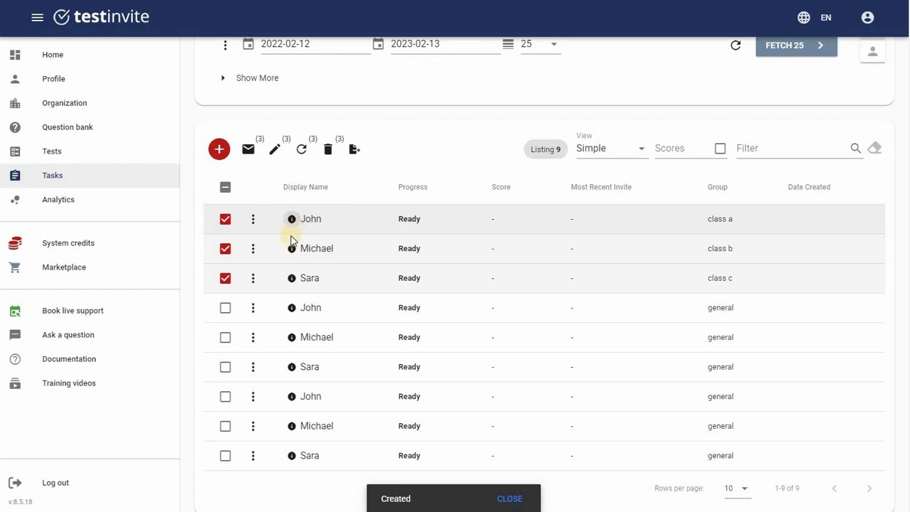
mouse_move(291, 221)
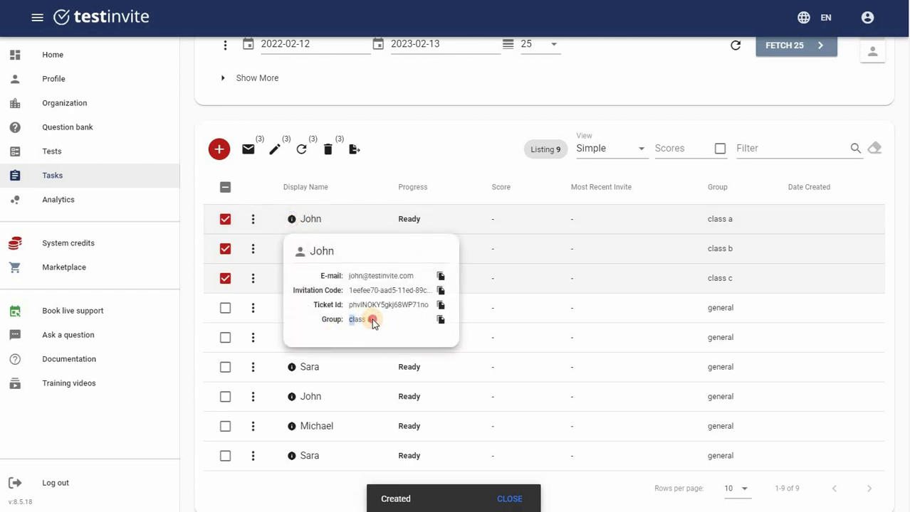
left_click_drag(373, 322, 372, 320)
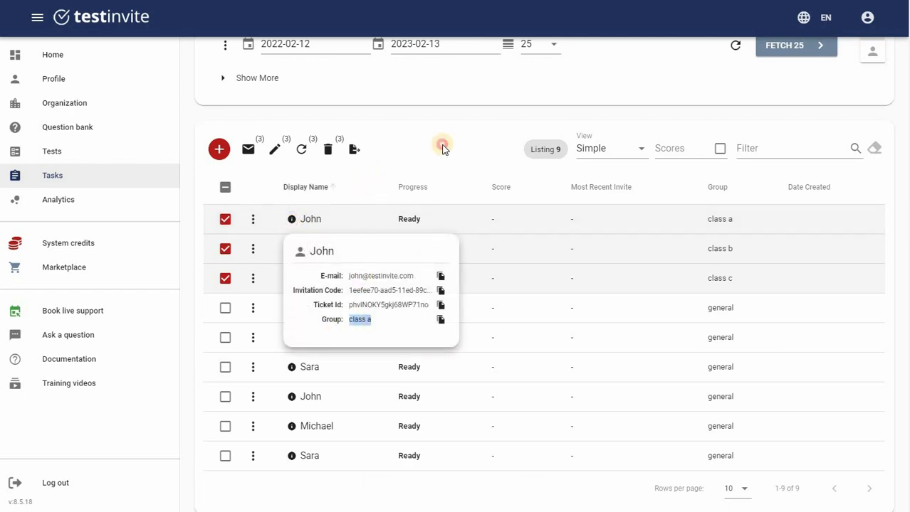
left_click(291, 248)
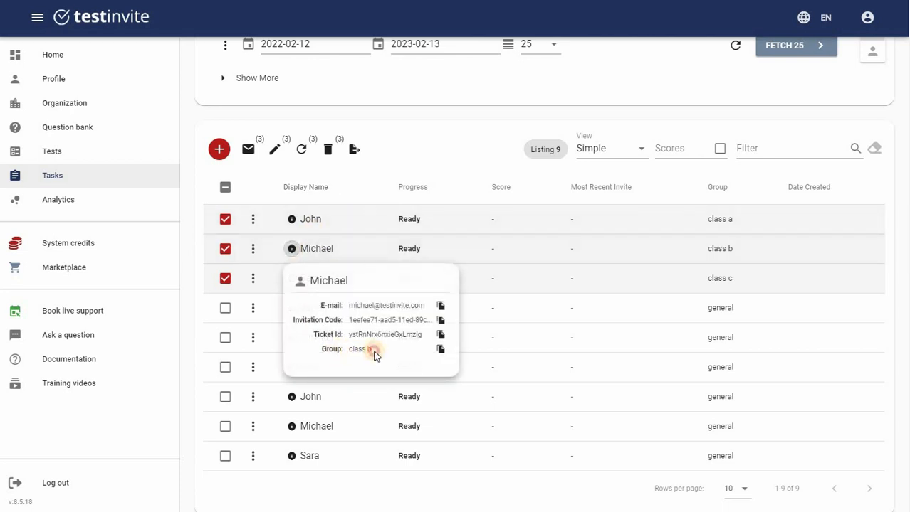
left_click_drag(376, 356, 347, 351)
left_click_drag(343, 305, 430, 306)
left_click(295, 281)
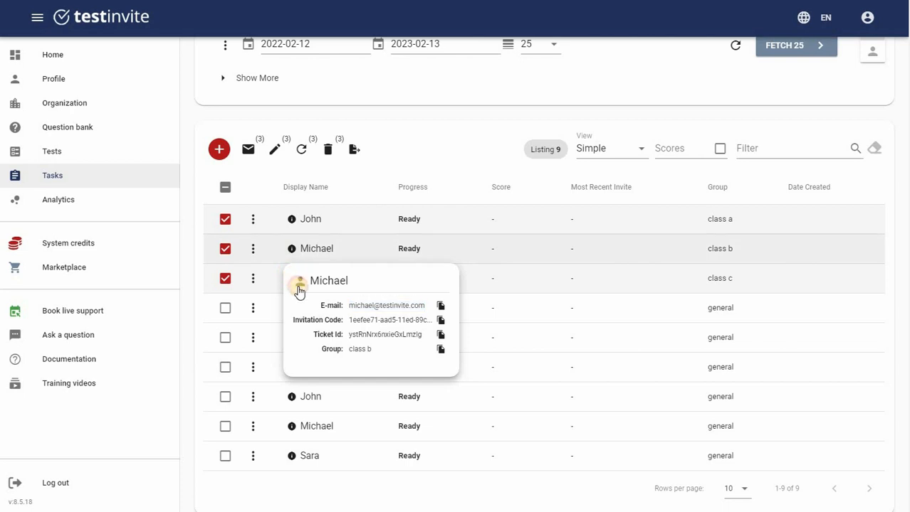
left_click(292, 280)
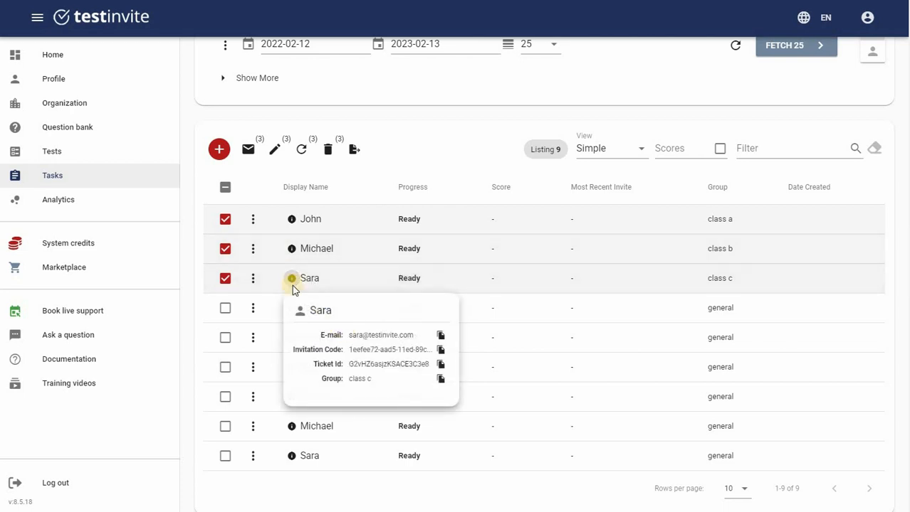
left_click(253, 277)
key("Escape")
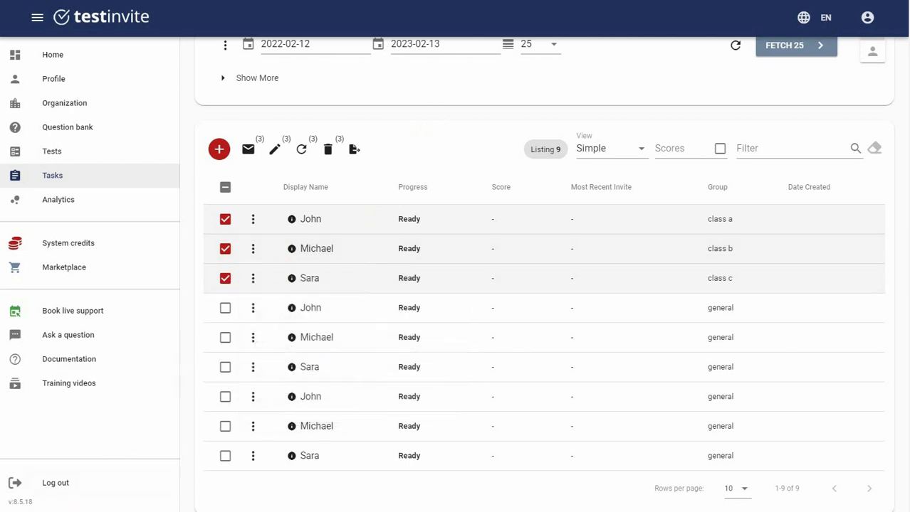